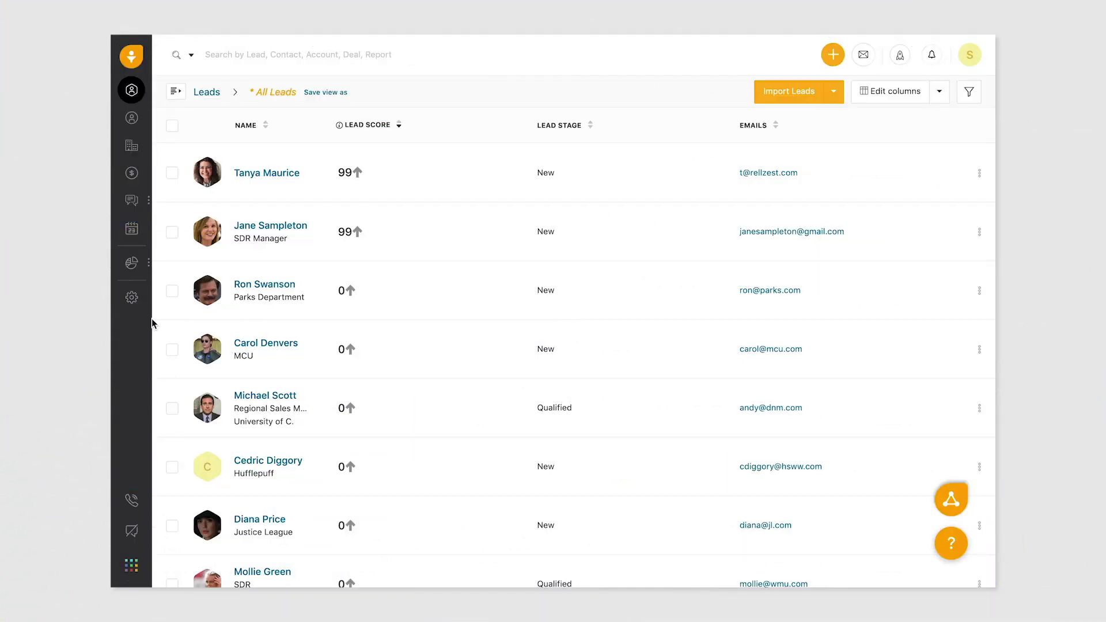
# - Go to Admin Settings > Roles to list the five existing roles, from Account Admin to Administrator
pyautogui.click(134, 302)
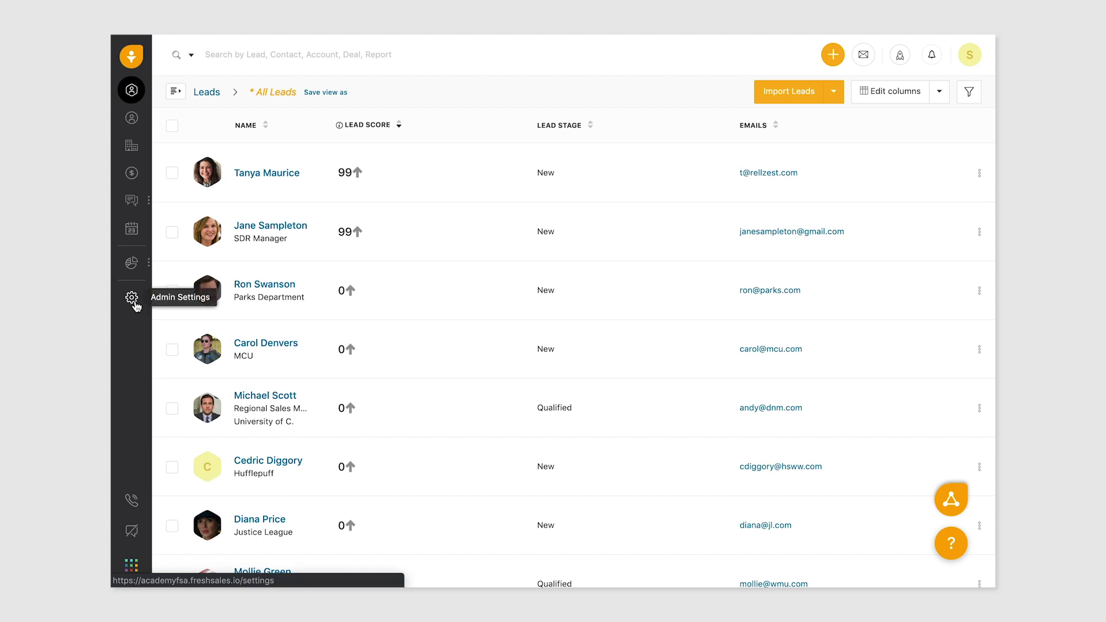
pyautogui.scroll(-10, 514, 397)
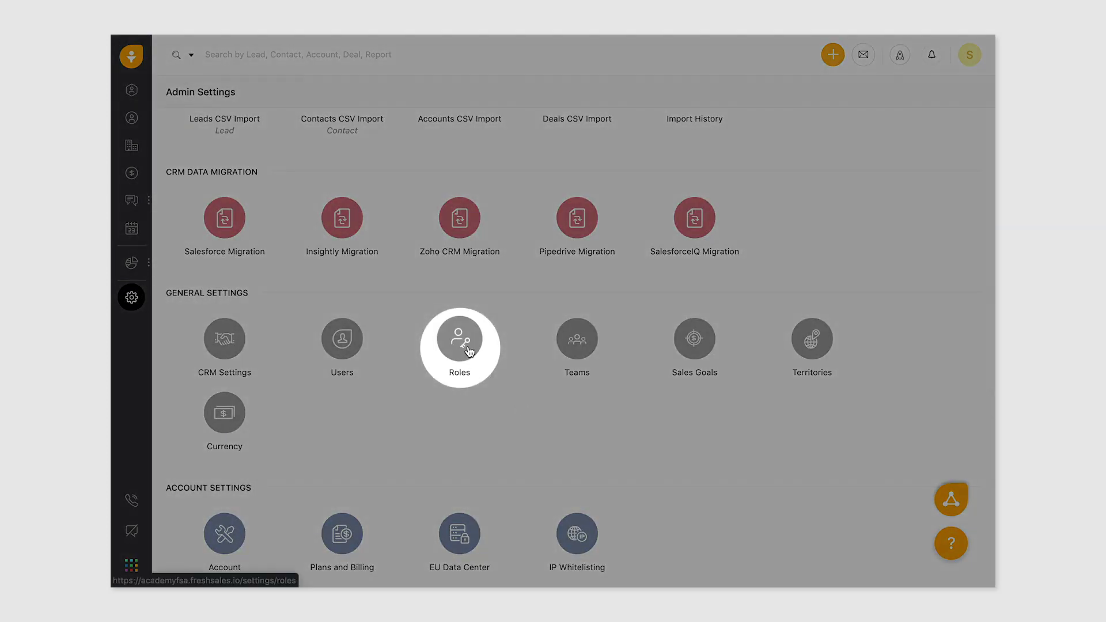
pyautogui.click(469, 349)
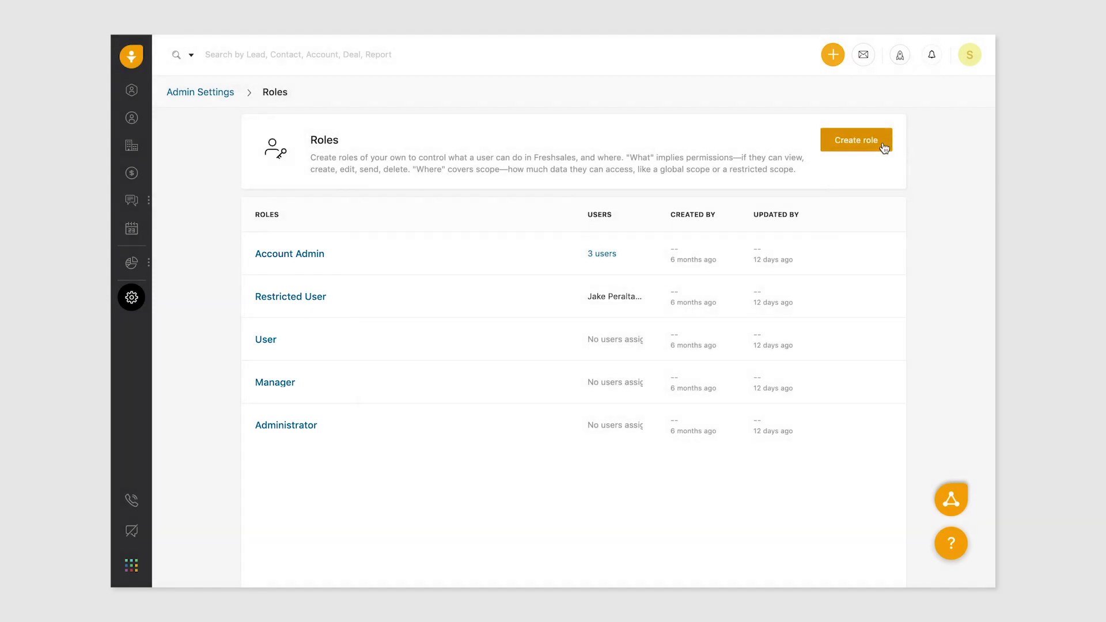
# - Create a role named SDR cloned from User, with Territory access, and proceed to its permissions
pyautogui.click(883, 148)
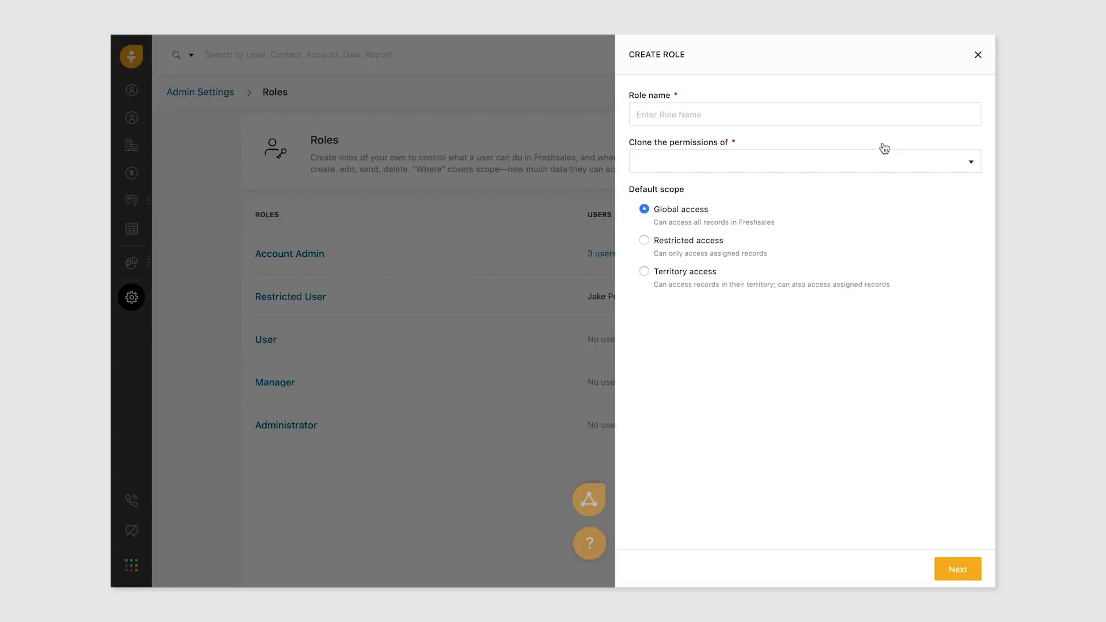
pyautogui.click(890, 115)
pyautogui.write('SDR')
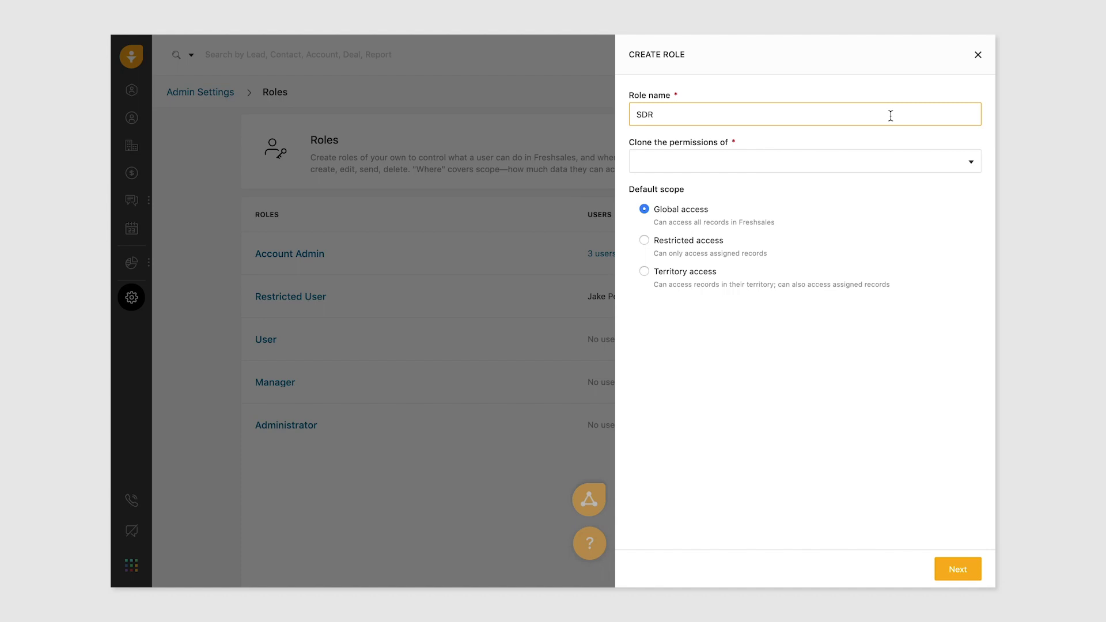
pyautogui.click(891, 159)
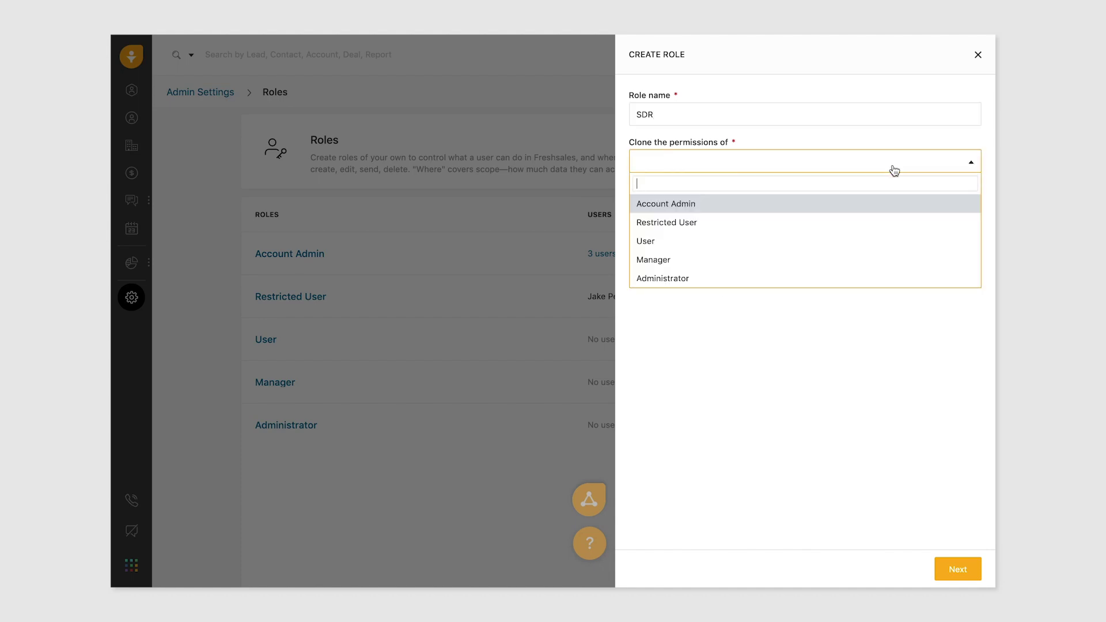
pyautogui.click(893, 241)
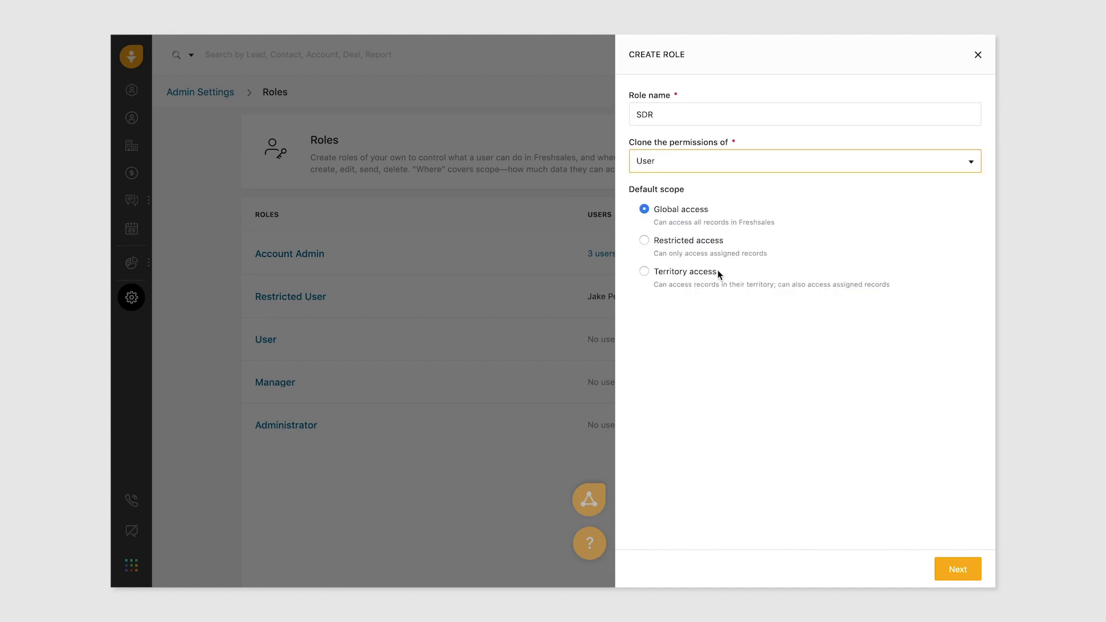
pyautogui.click(695, 274)
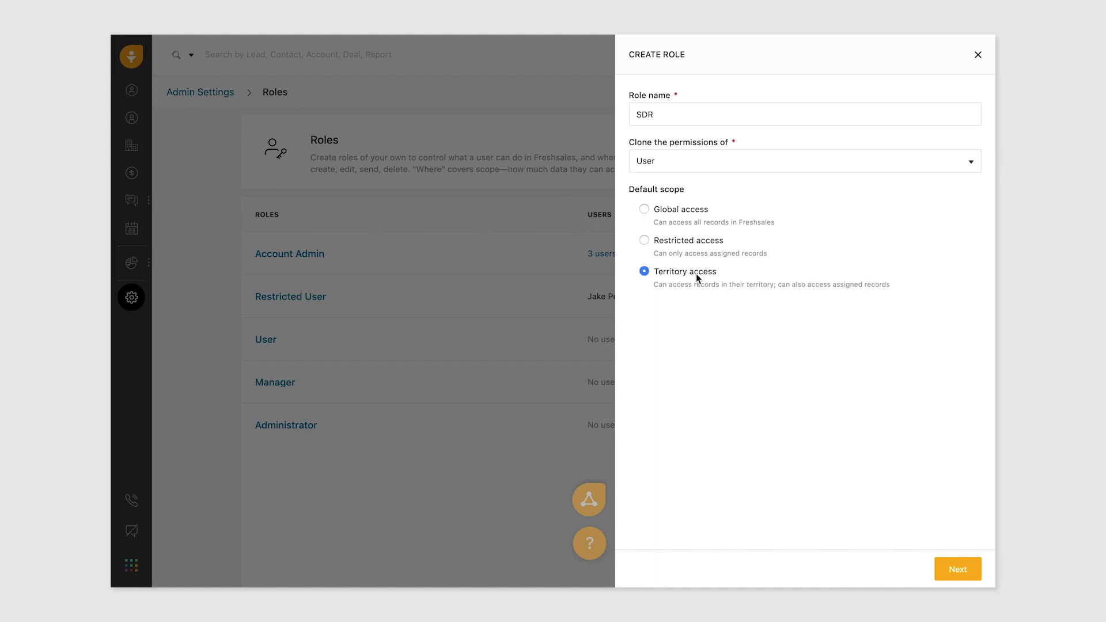
pyautogui.click(973, 573)
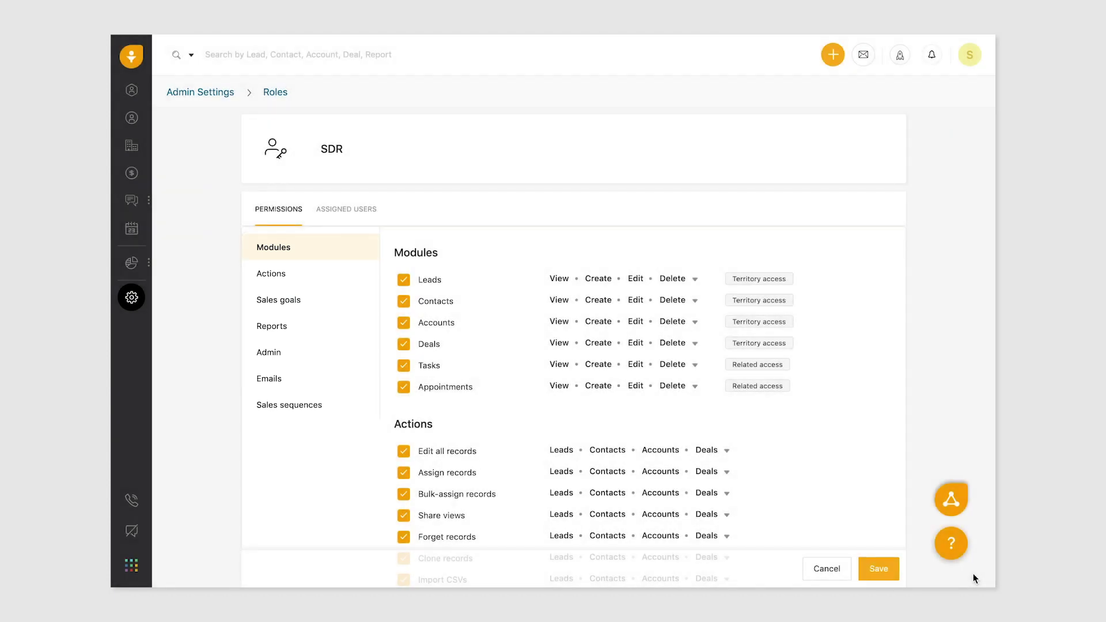
pyautogui.scroll(-3, 862, 492)
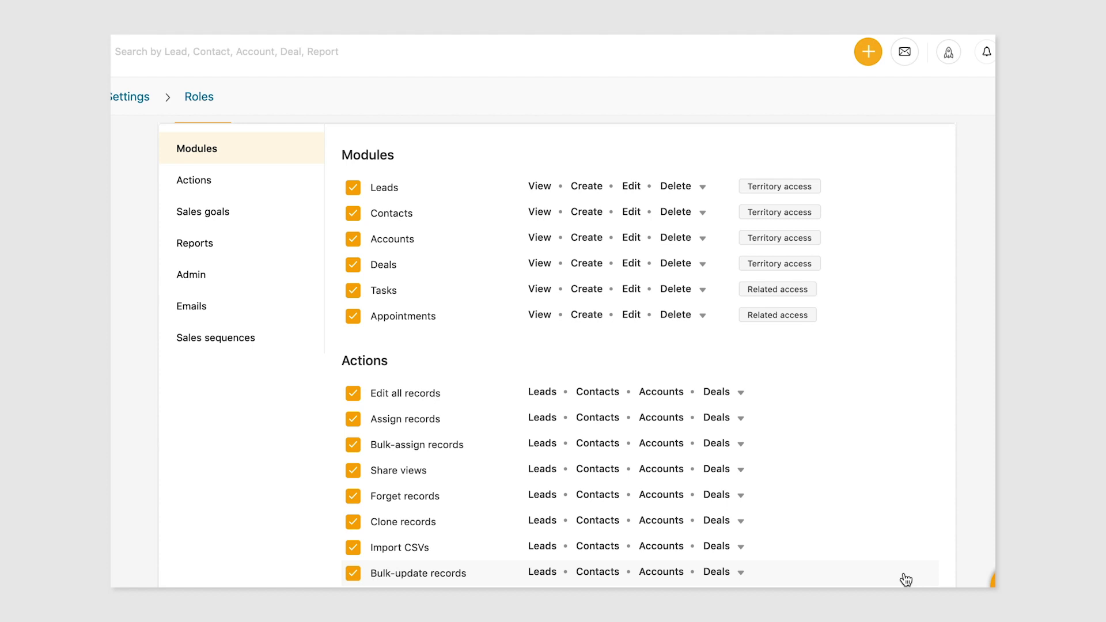
pyautogui.click(703, 213)
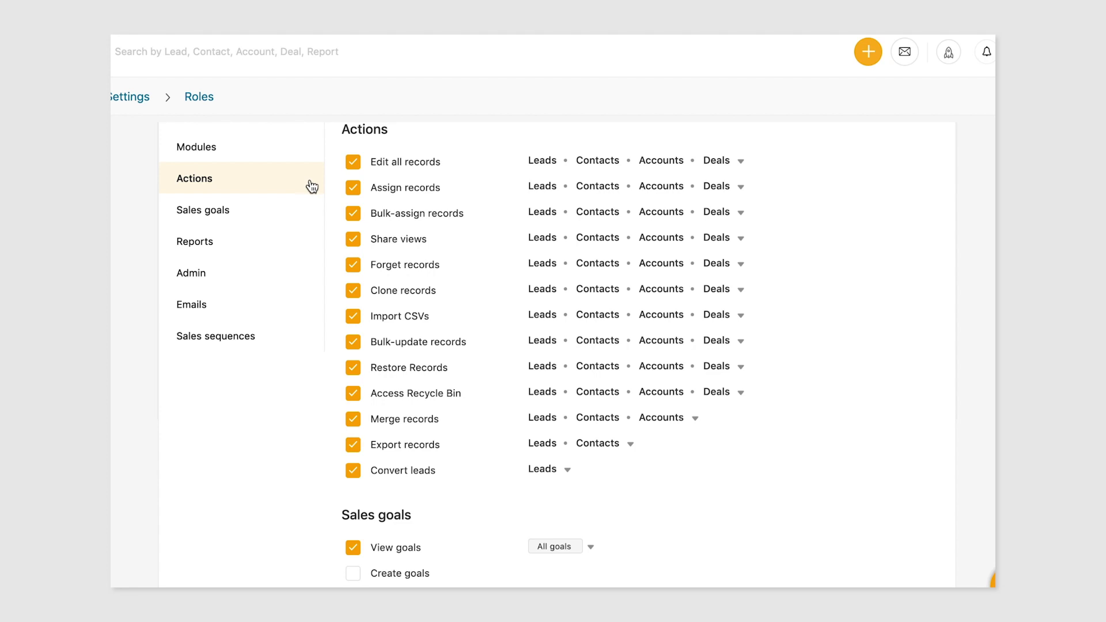
# - Limit the SDR role's Assign records action to Leads and Contacts by excluding Accounts and Deals
pyautogui.click(391, 192)
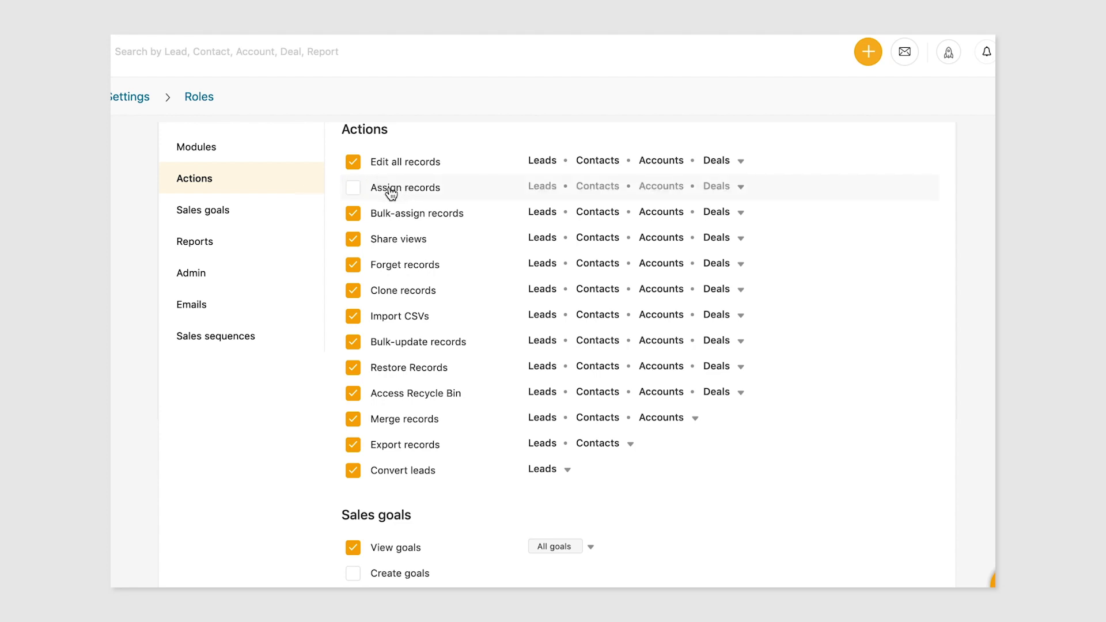
pyautogui.click(582, 187)
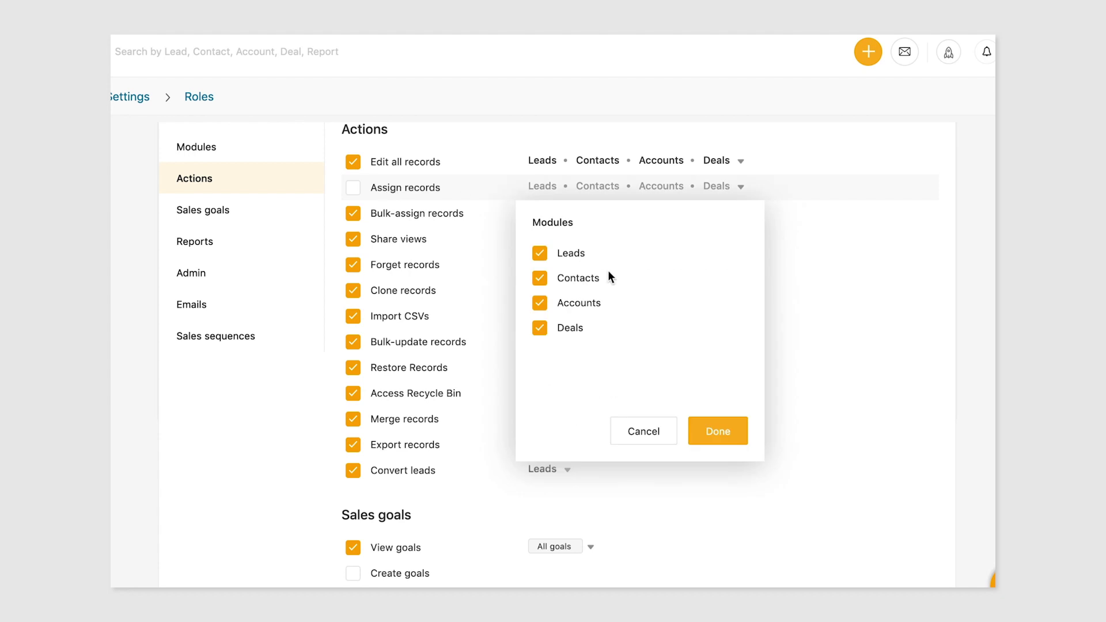
pyautogui.click(571, 331)
pyautogui.click(583, 306)
pyautogui.click(713, 430)
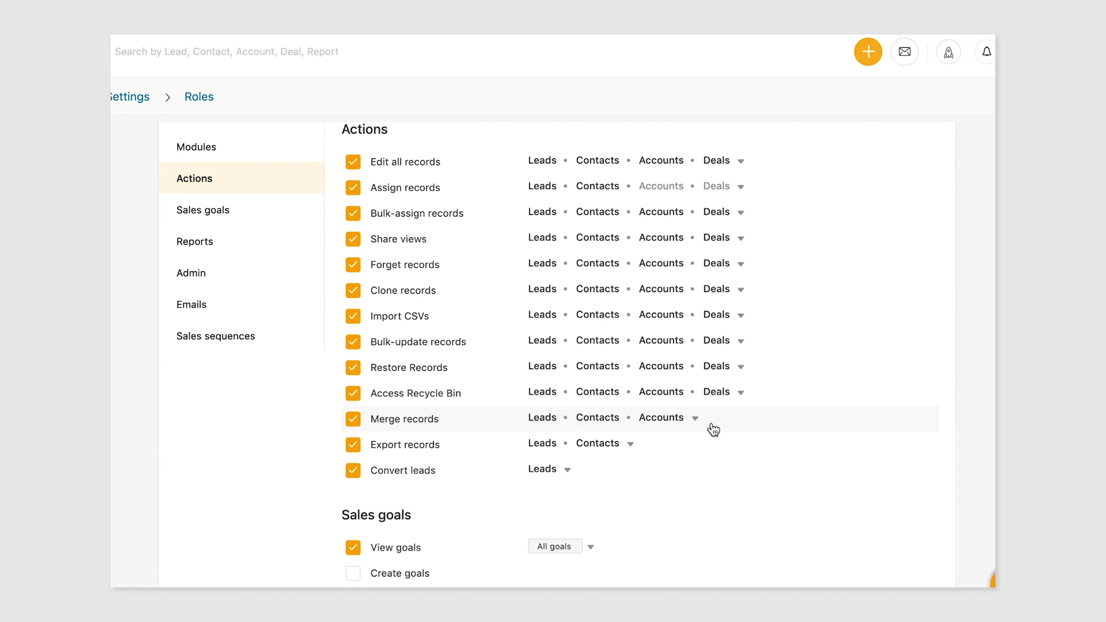
# - Restrict Bulk-assign records to Accounts and Deals, excluding Leads and Contacts
pyautogui.click(573, 219)
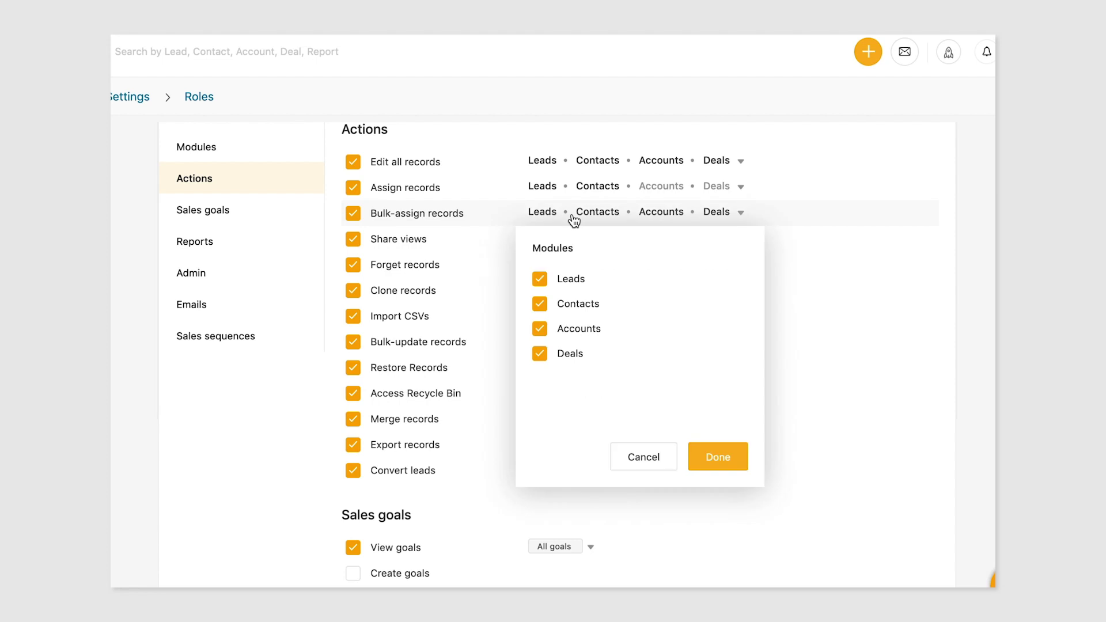
pyautogui.click(576, 284)
pyautogui.click(576, 305)
pyautogui.click(720, 458)
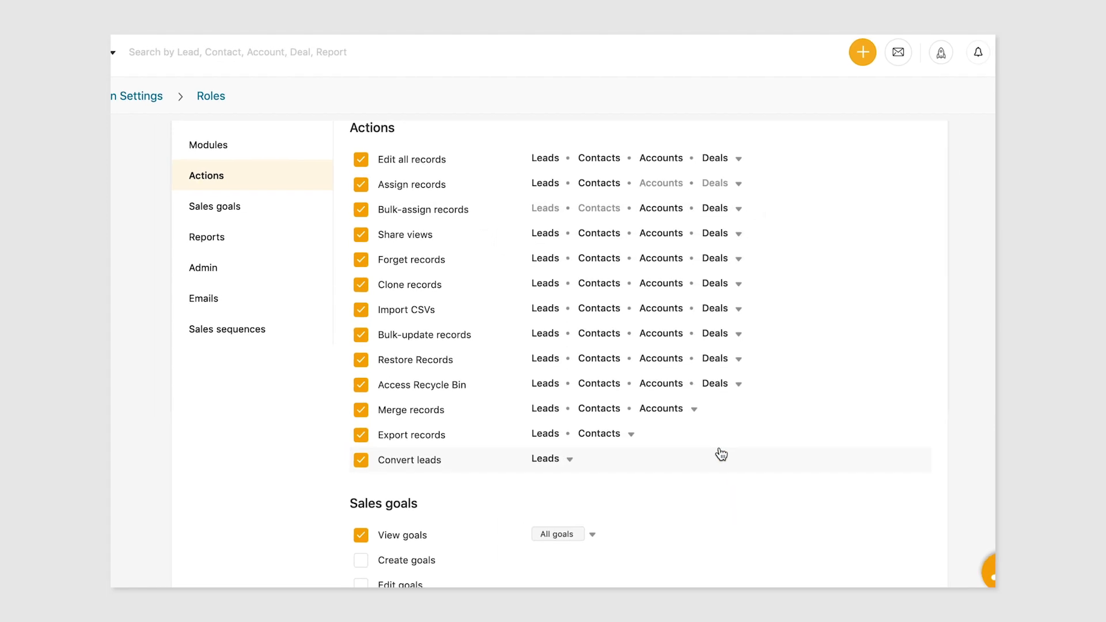
# - Turn off the Convert leads action by excluding Leads from it
pyautogui.click(590, 402)
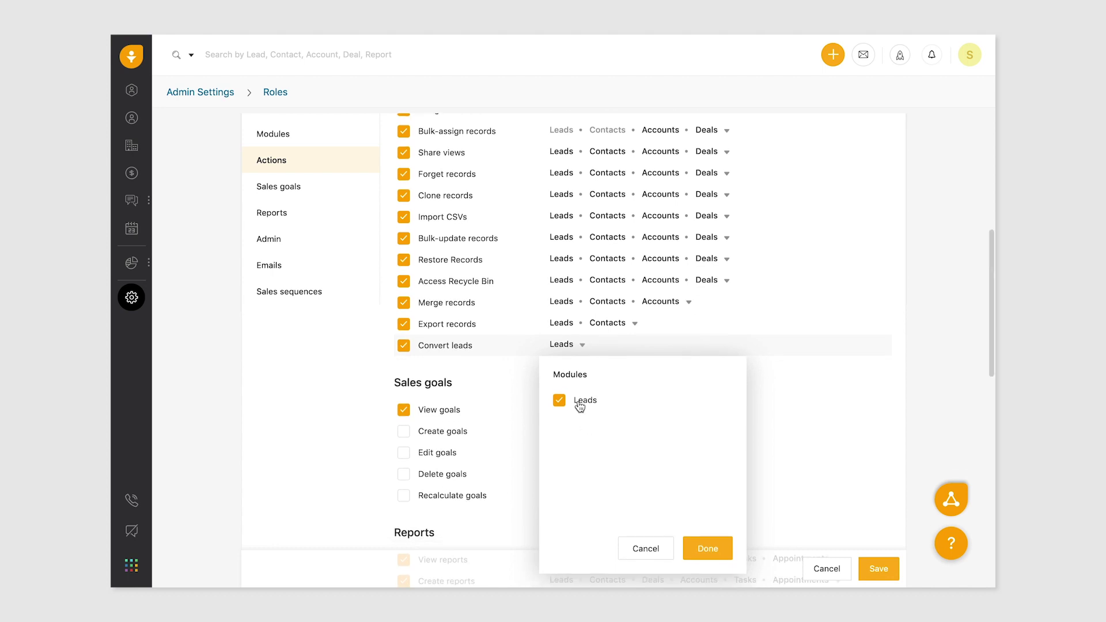
pyautogui.click(578, 402)
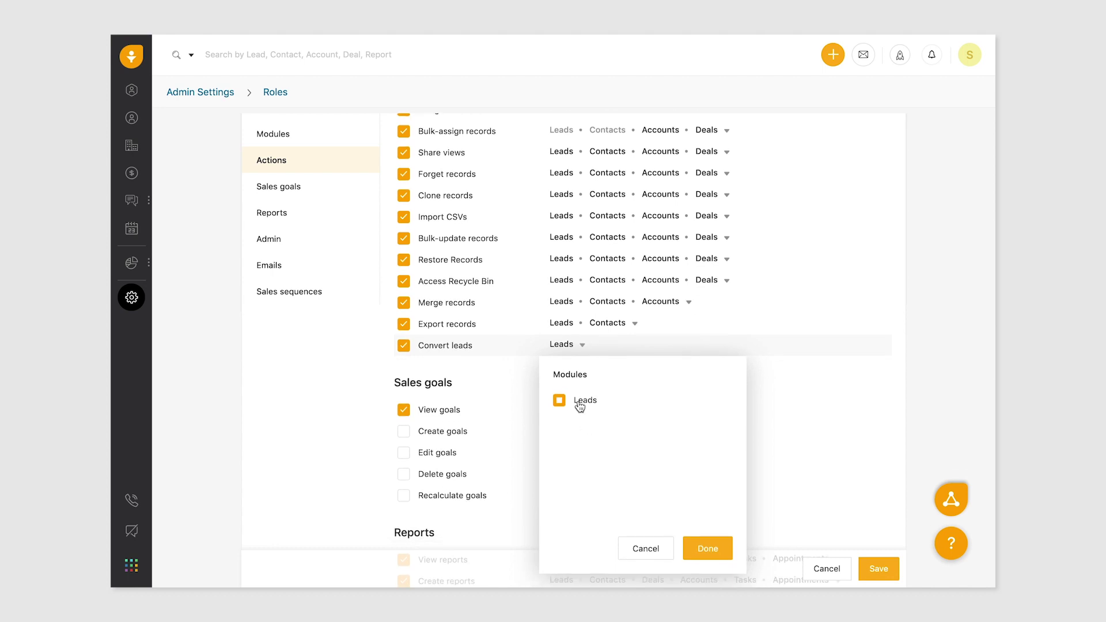
pyautogui.click(708, 550)
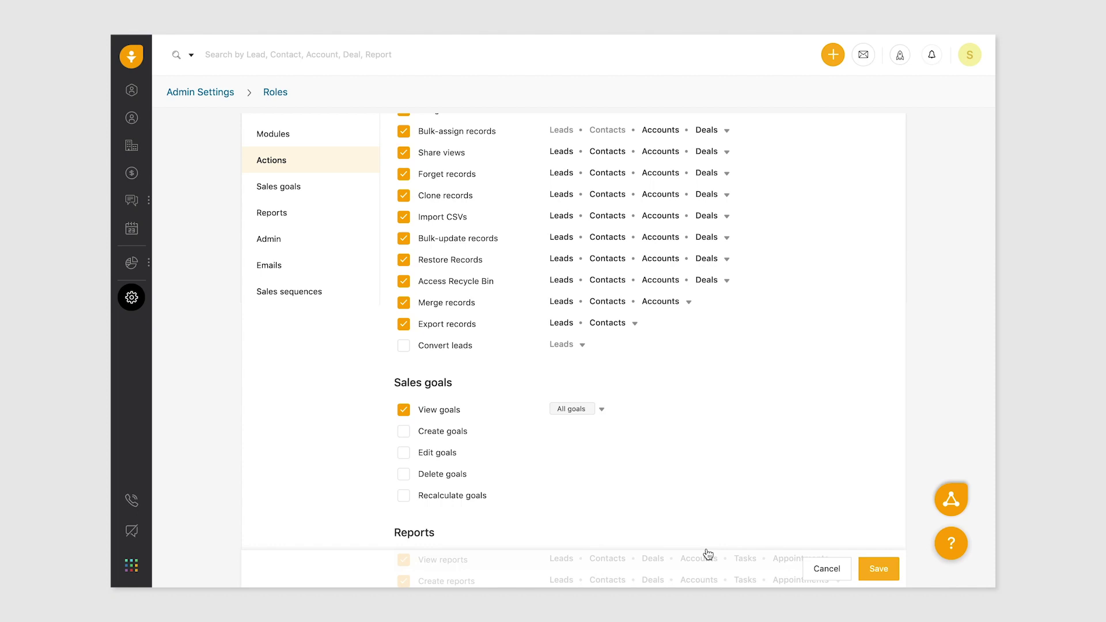
# - Under Sales goals, set the SDR role's View goals scope to User's goals only
pyautogui.click(323, 196)
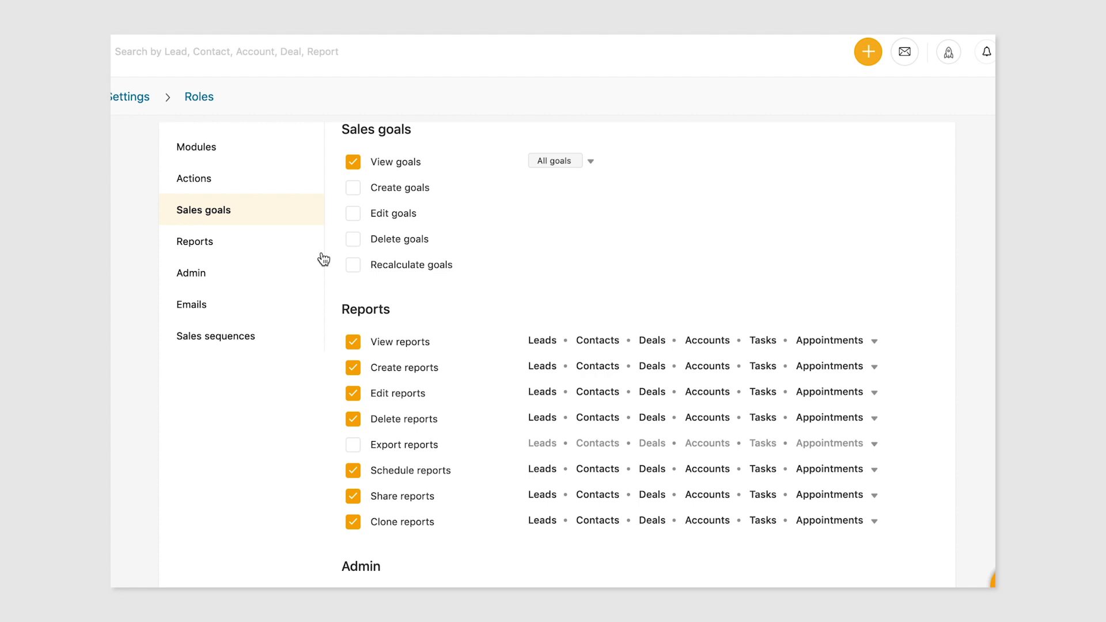
pyautogui.click(570, 163)
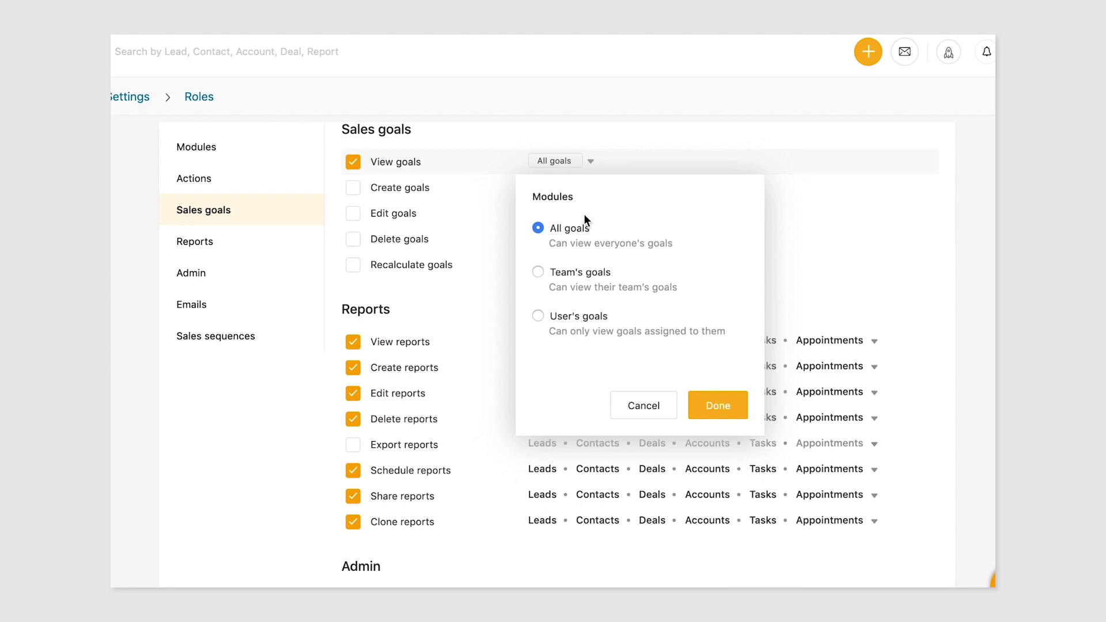
pyautogui.click(591, 318)
pyautogui.click(718, 410)
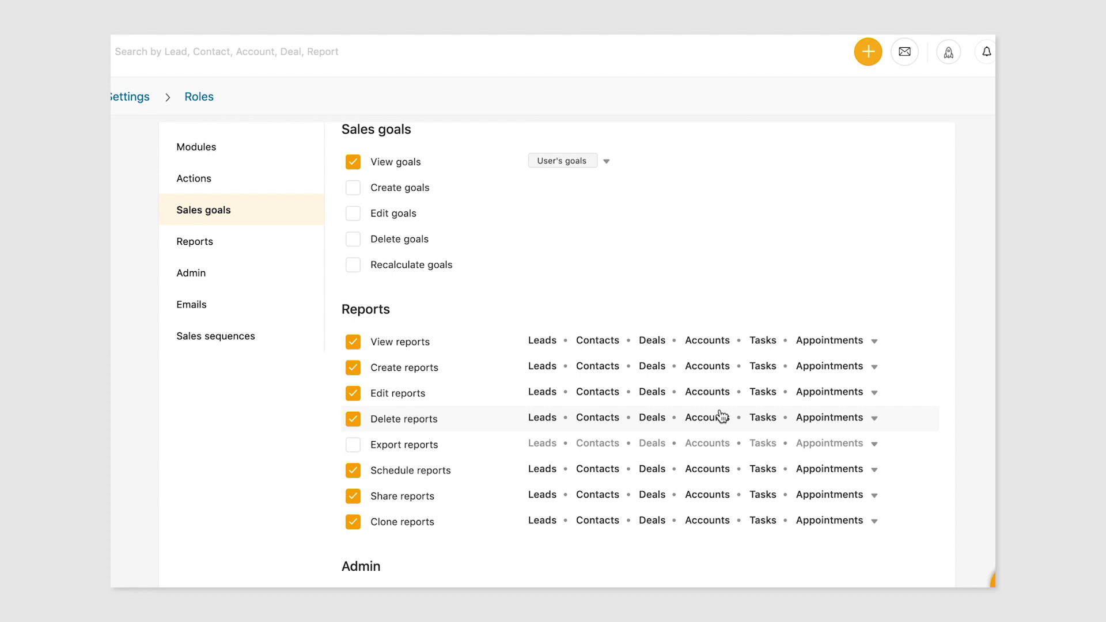
pyautogui.click(302, 253)
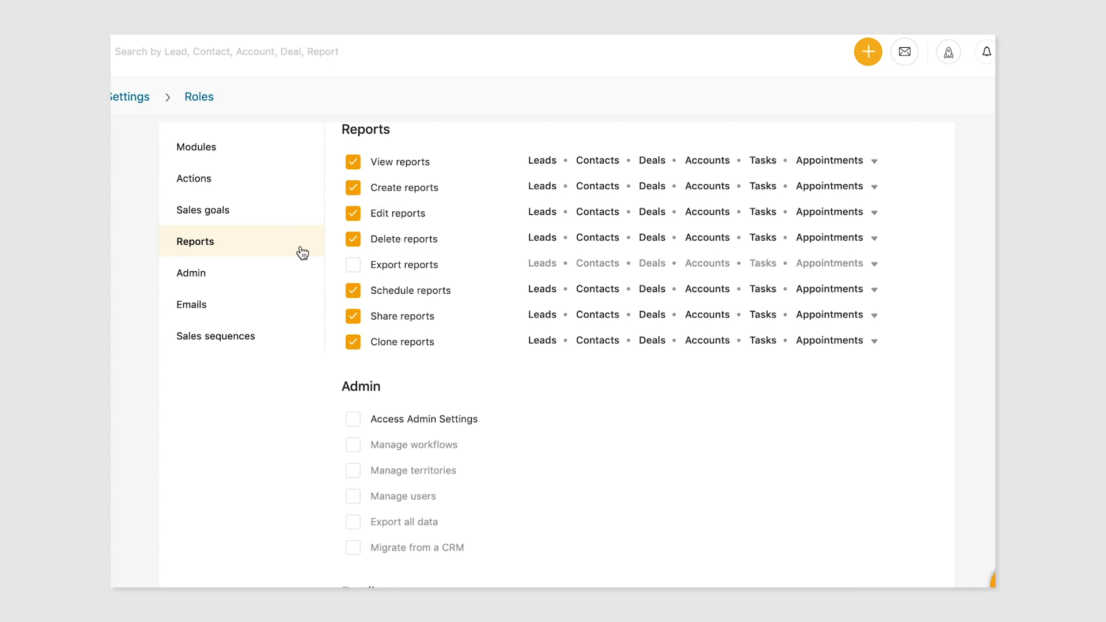
# - Limit Delete reports to Leads only by unticking Accounts, Deals and Contacts
pyautogui.click(405, 248)
pyautogui.click(567, 380)
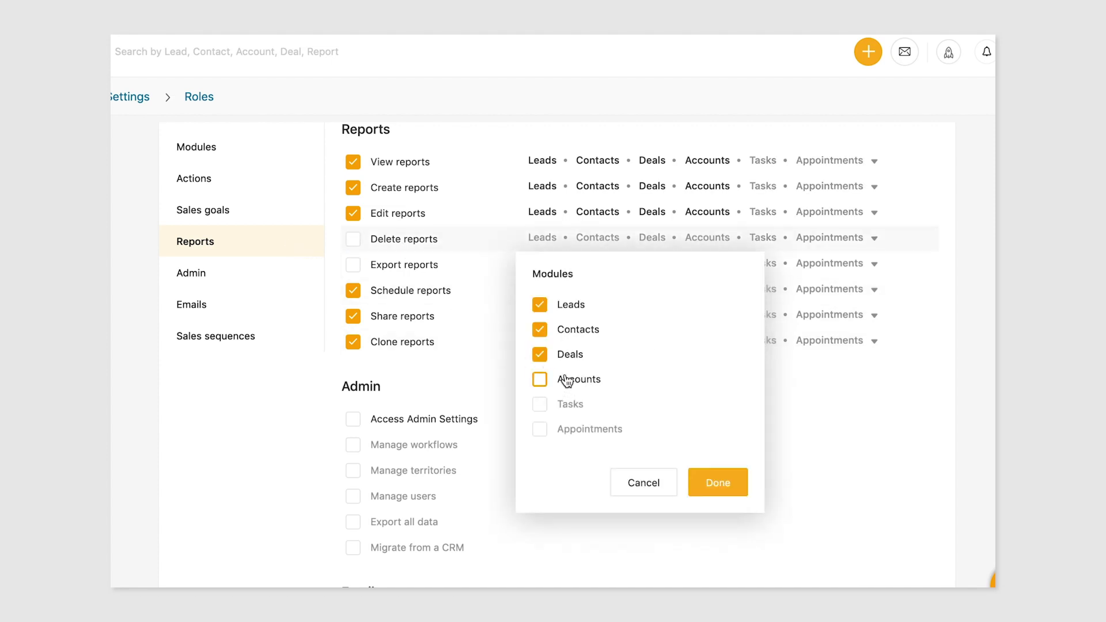
pyautogui.click(570, 355)
pyautogui.click(579, 332)
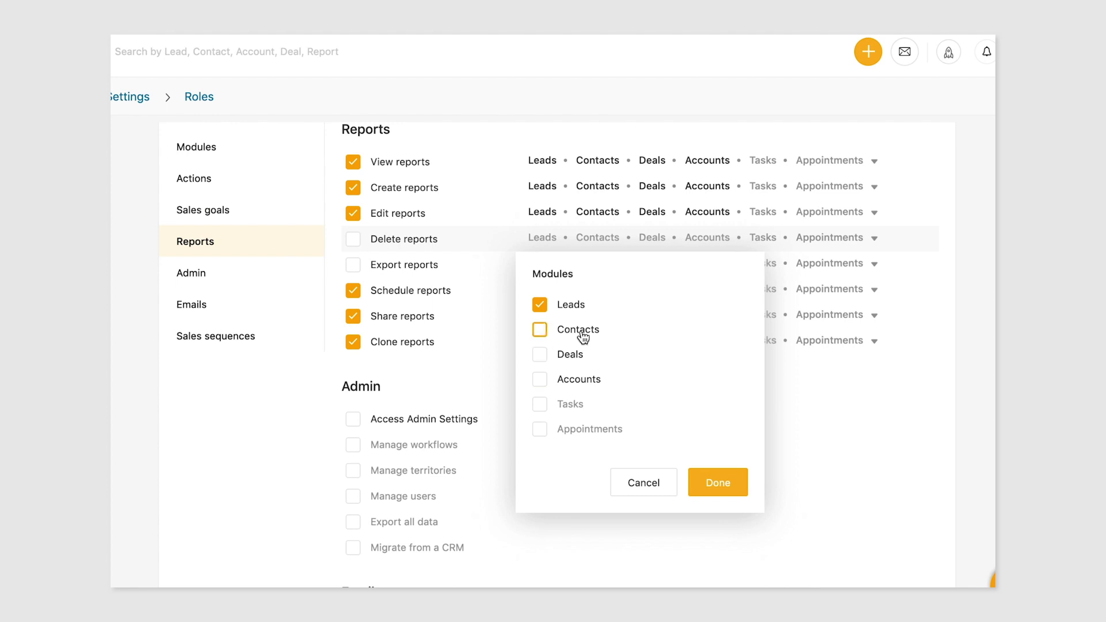
pyautogui.click(720, 487)
pyautogui.click(289, 285)
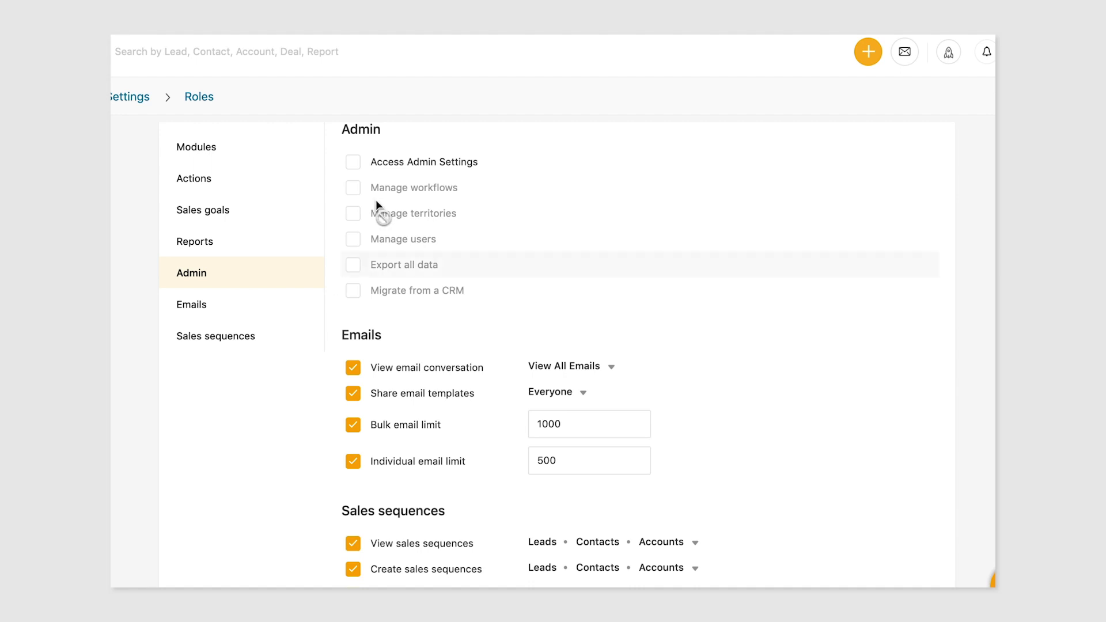
# - Try the Admin options (territories, workflows, users, export), then switch Access Admin Settings off to clear them all
pyautogui.click(387, 163)
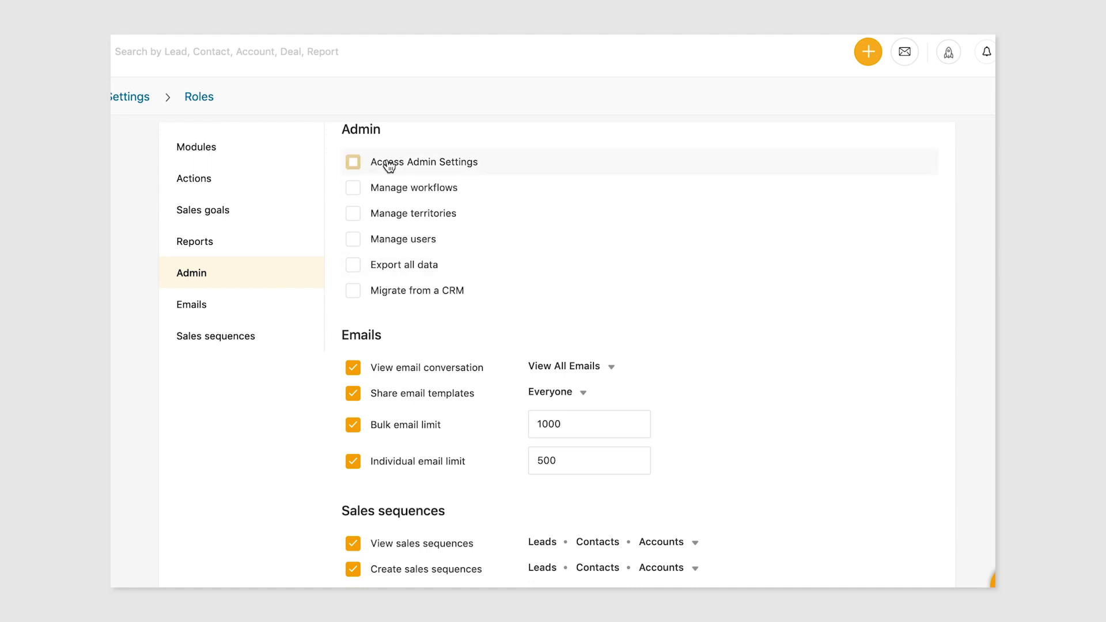
pyautogui.click(420, 212)
pyautogui.click(420, 190)
pyautogui.click(420, 243)
pyautogui.click(418, 269)
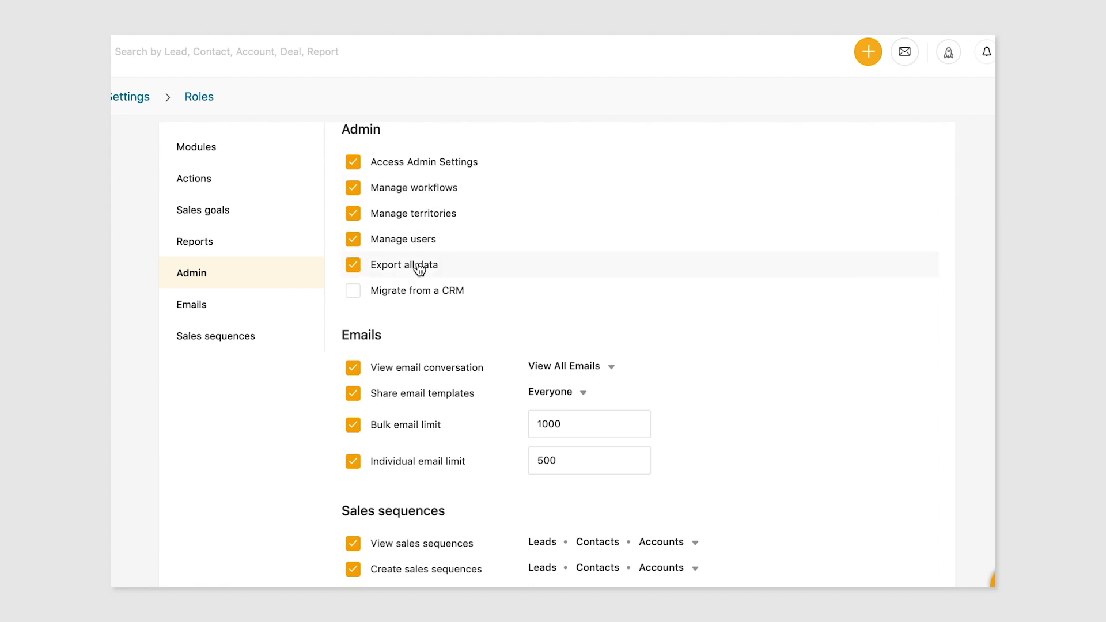
pyautogui.click(418, 163)
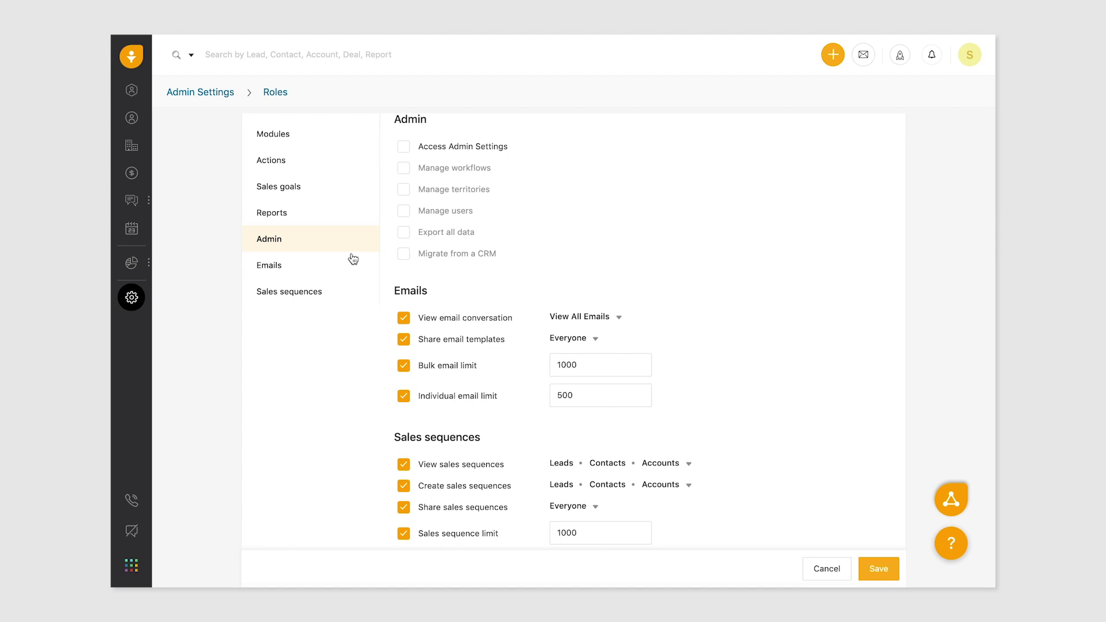
pyautogui.click(353, 269)
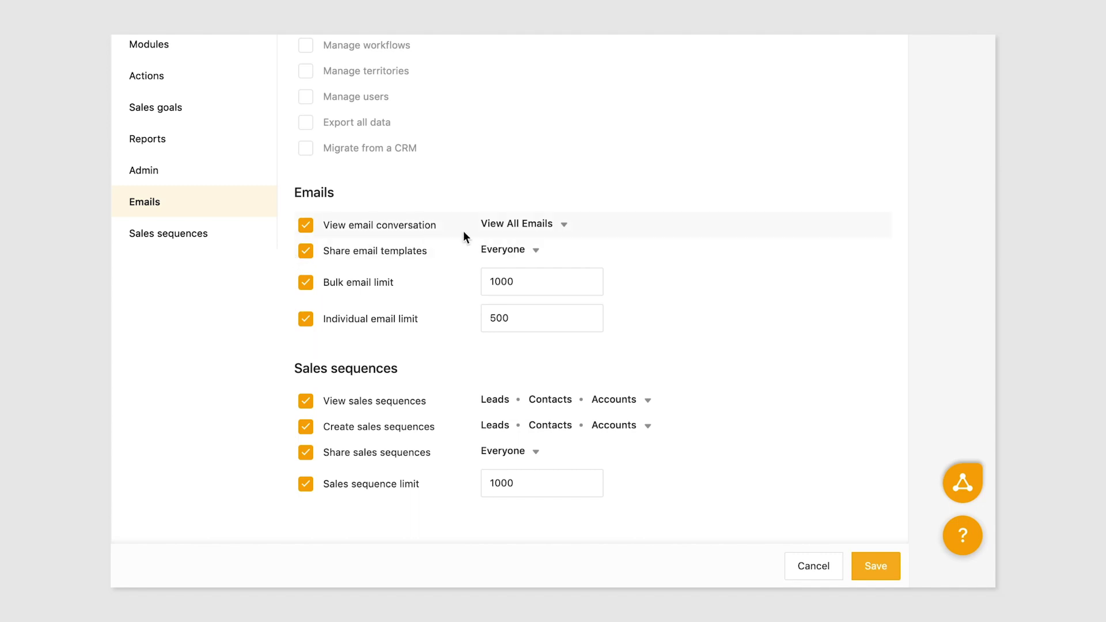
# - Set View email conversation to View only private emails
pyautogui.click(509, 228)
pyautogui.click(522, 292)
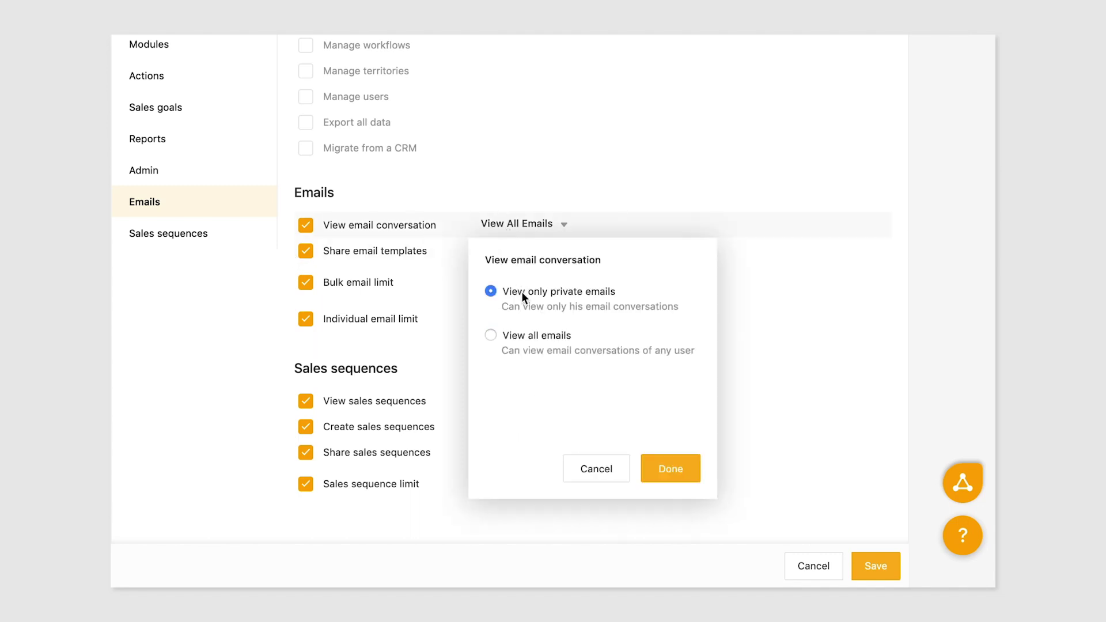
pyautogui.click(667, 471)
# - Share email templates with My Teams and My Territories instead of everyone
pyautogui.click(516, 252)
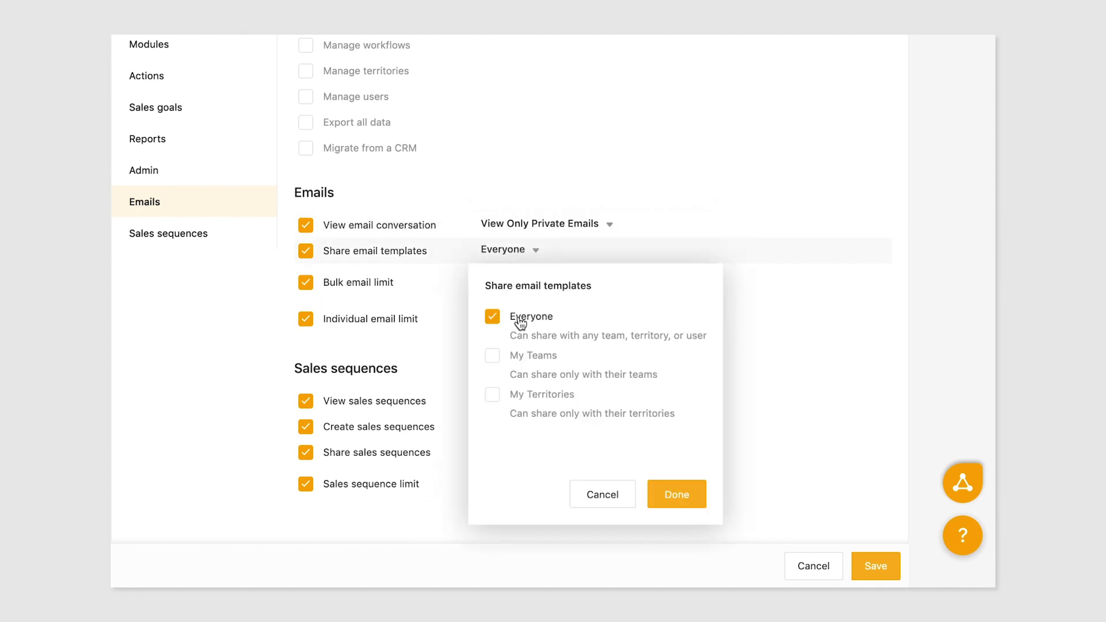
pyautogui.click(520, 321)
pyautogui.click(525, 357)
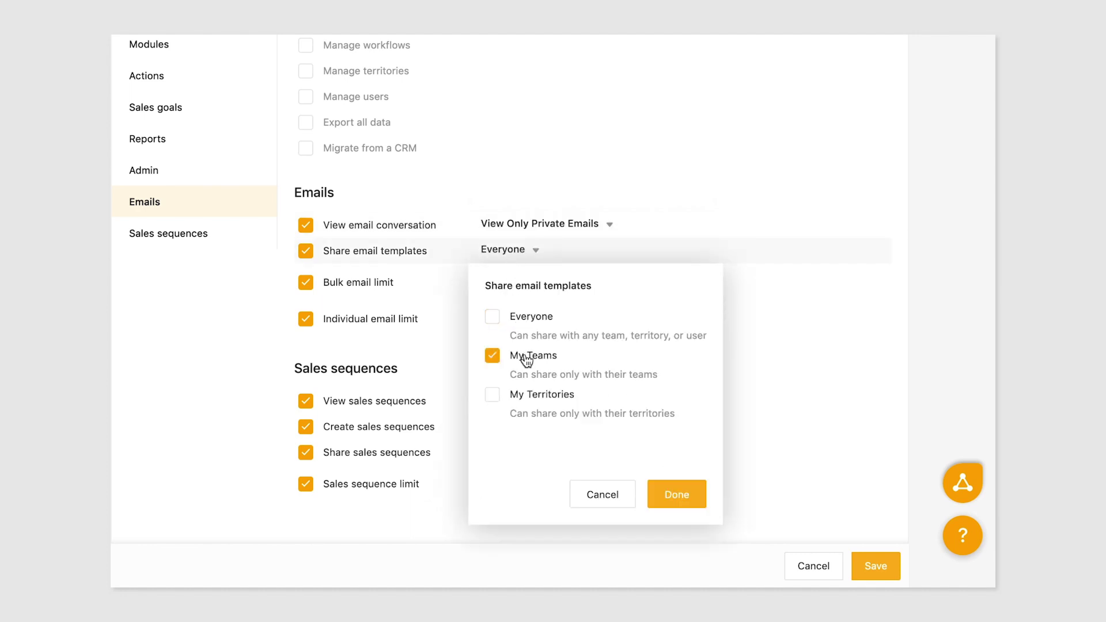
pyautogui.click(531, 396)
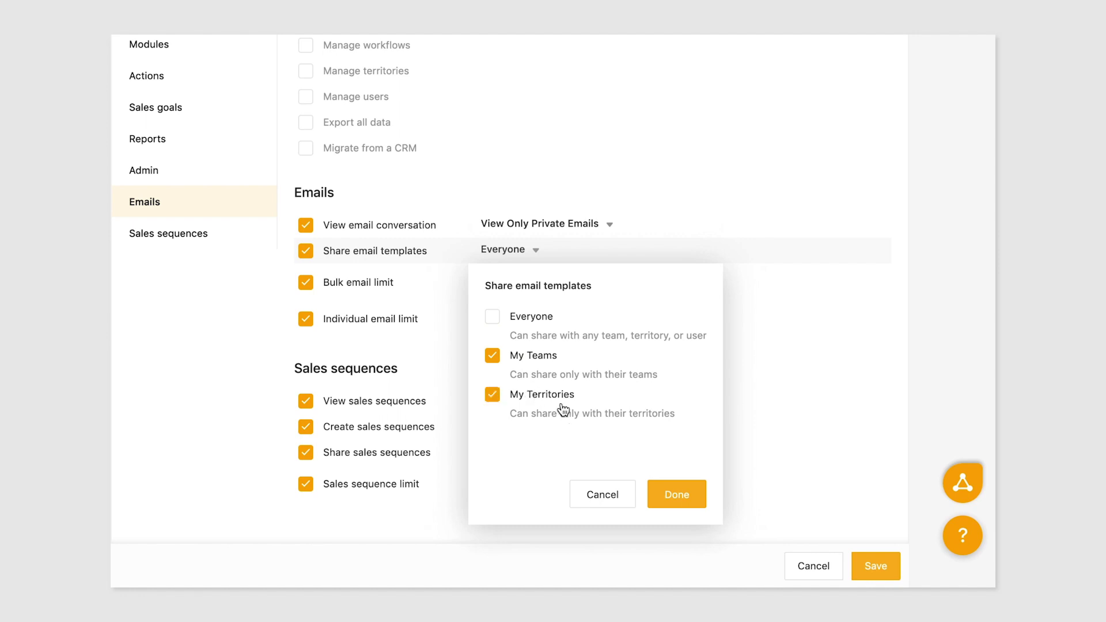
pyautogui.click(669, 495)
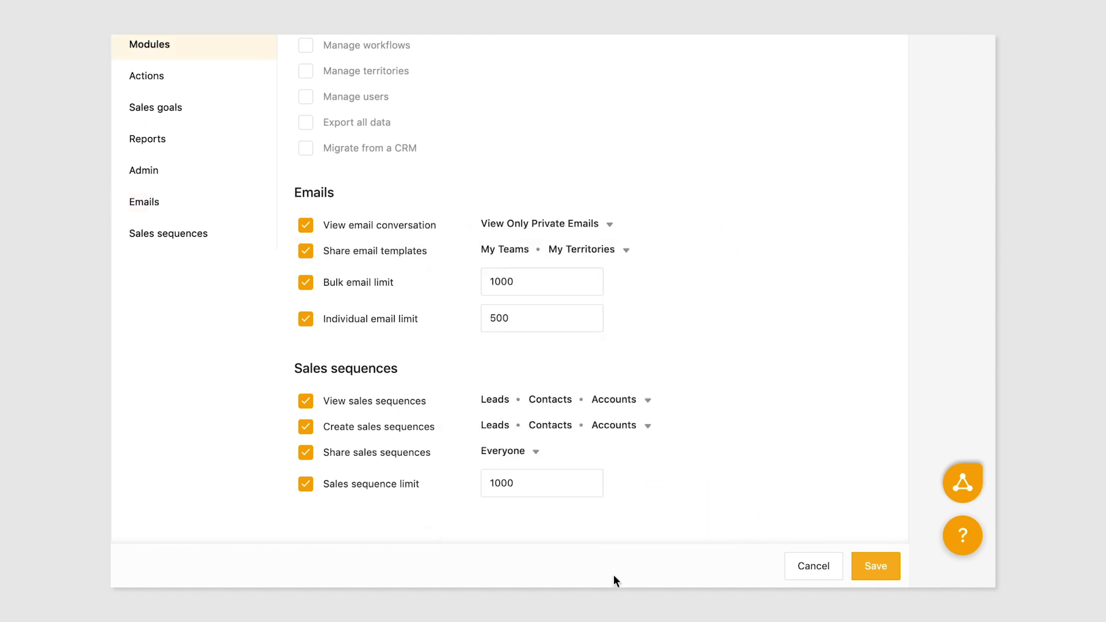
# - Set the bulk email limit to 2000 and the individual email limit to 1000
pyautogui.doubleClick(549, 278)
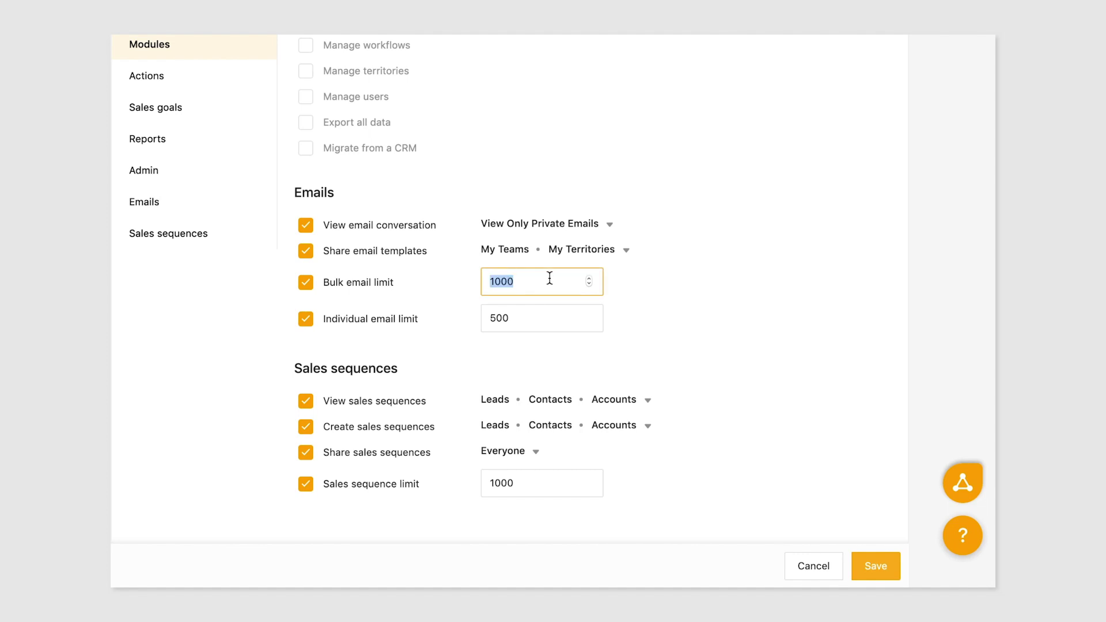
pyautogui.write('2000')
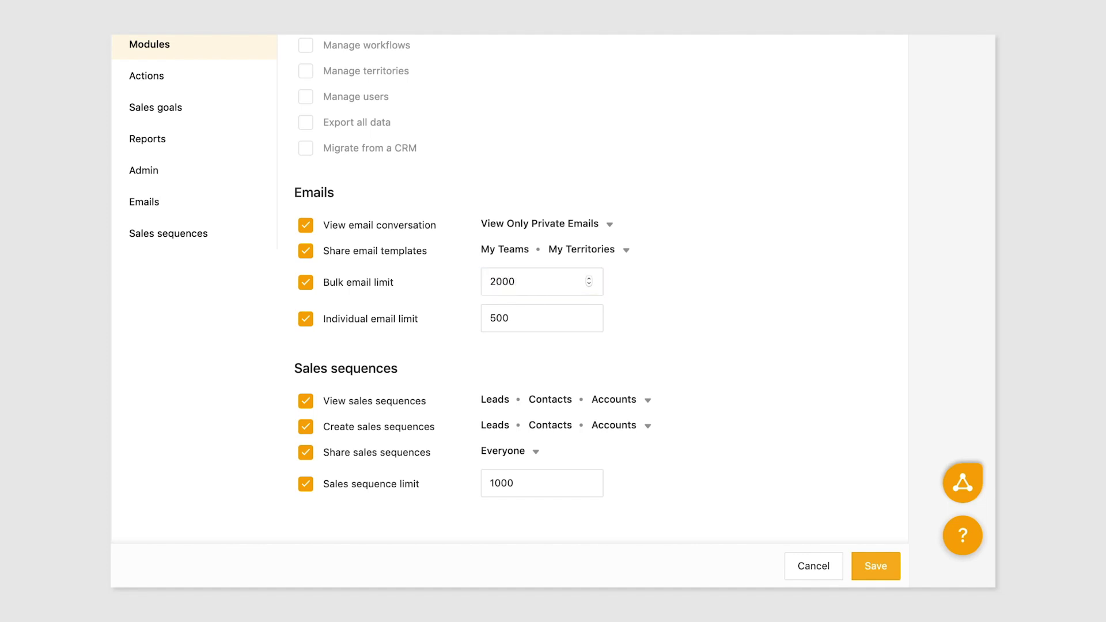
pyautogui.doubleClick(543, 319)
pyautogui.write('10')
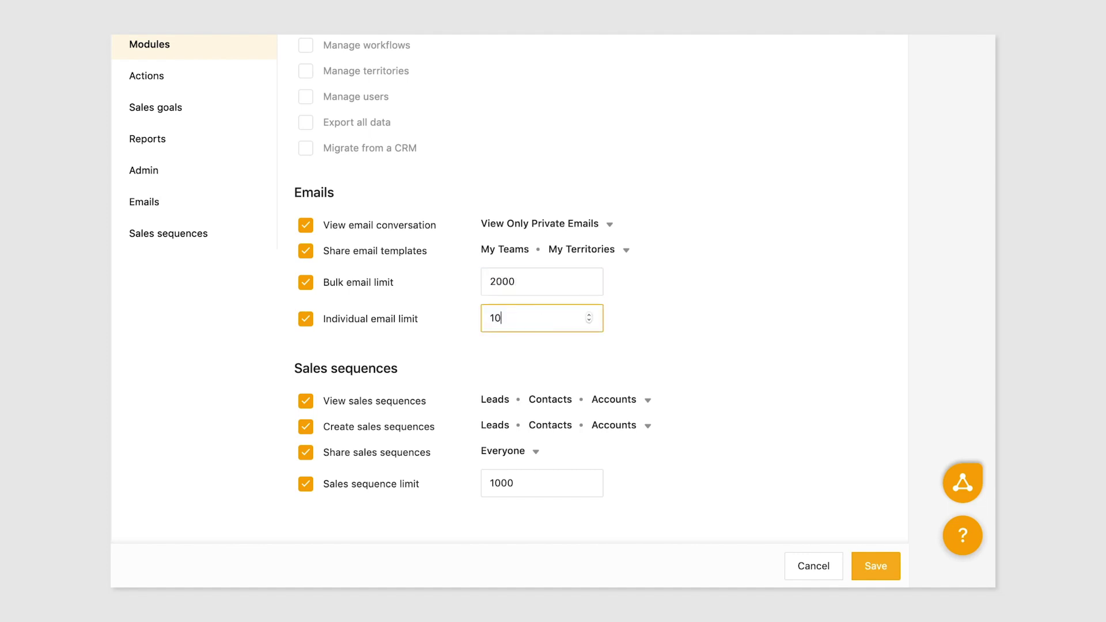
pyautogui.write('00')
# - Untick Create and Share sales sequences, then save the SDR role's permissions
pyautogui.click(419, 431)
pyautogui.click(419, 456)
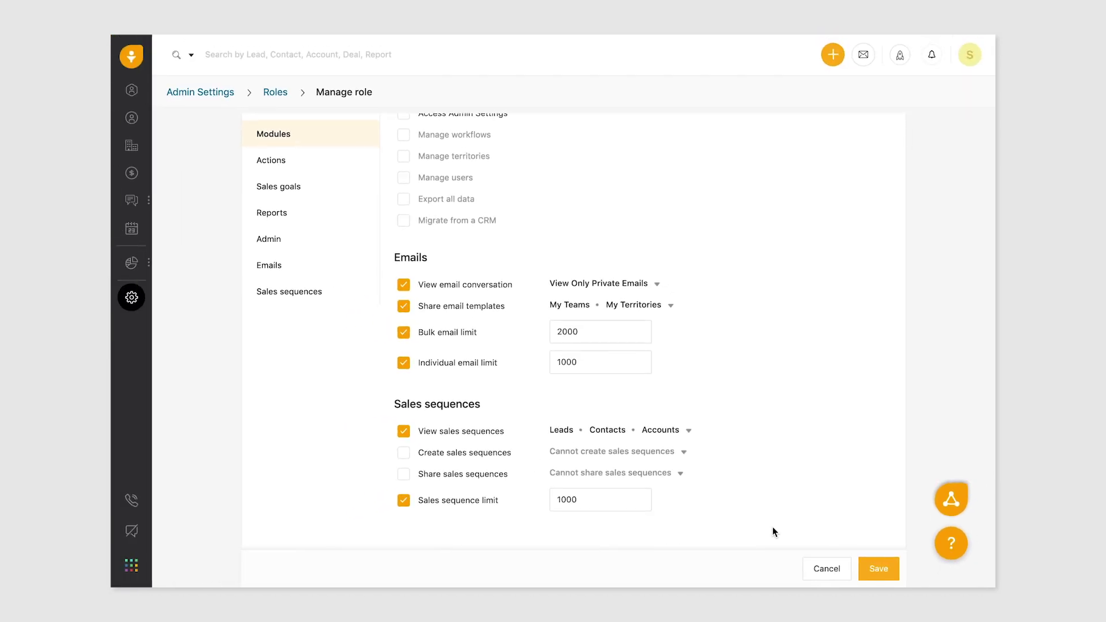
pyautogui.click(874, 570)
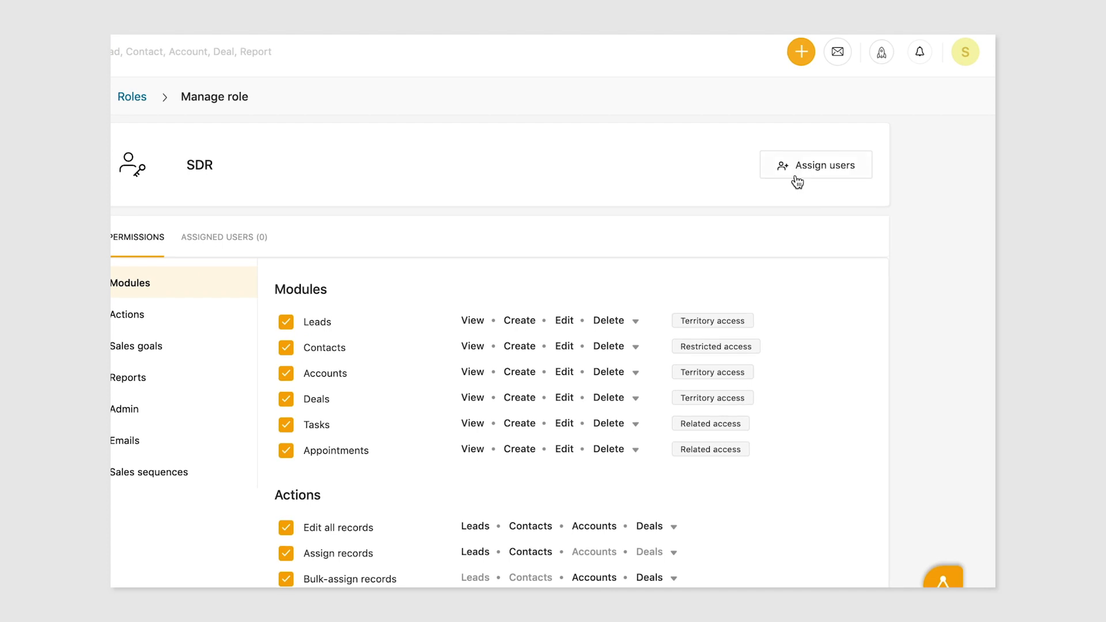
# - Assign both Account Admin users to the SDR role, giving it 2 users
pyautogui.click(796, 177)
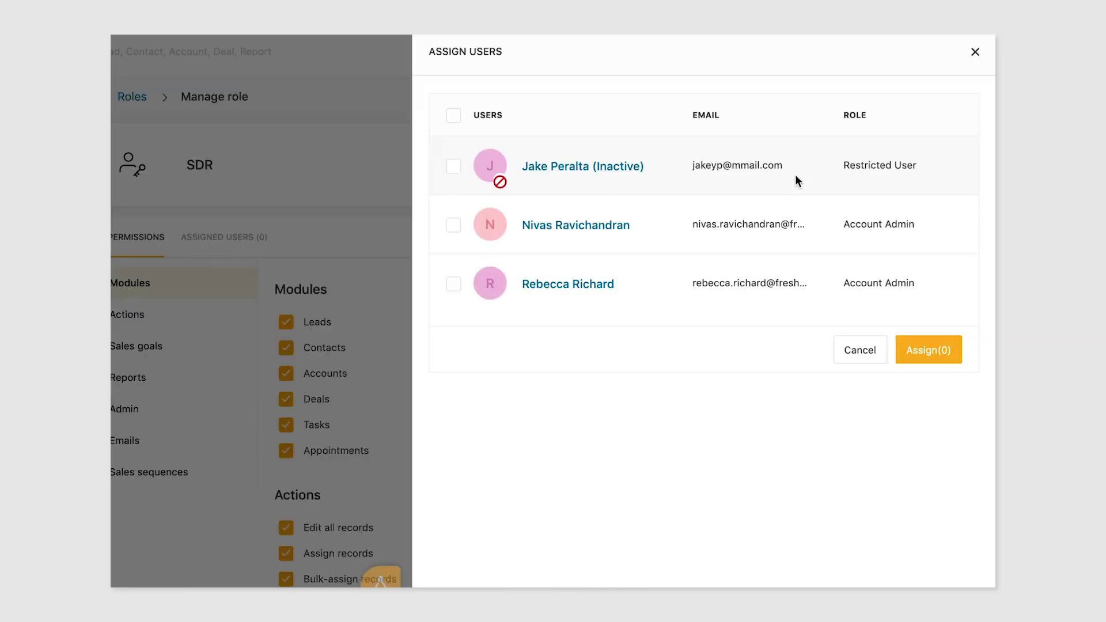
pyautogui.click(453, 226)
pyautogui.click(453, 283)
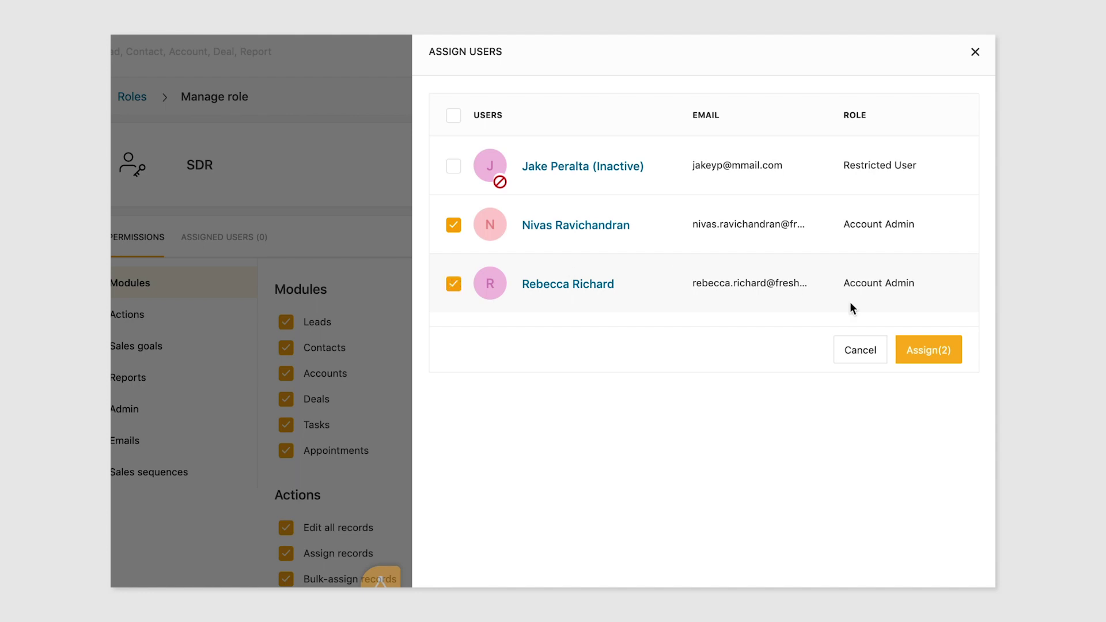
pyautogui.click(921, 353)
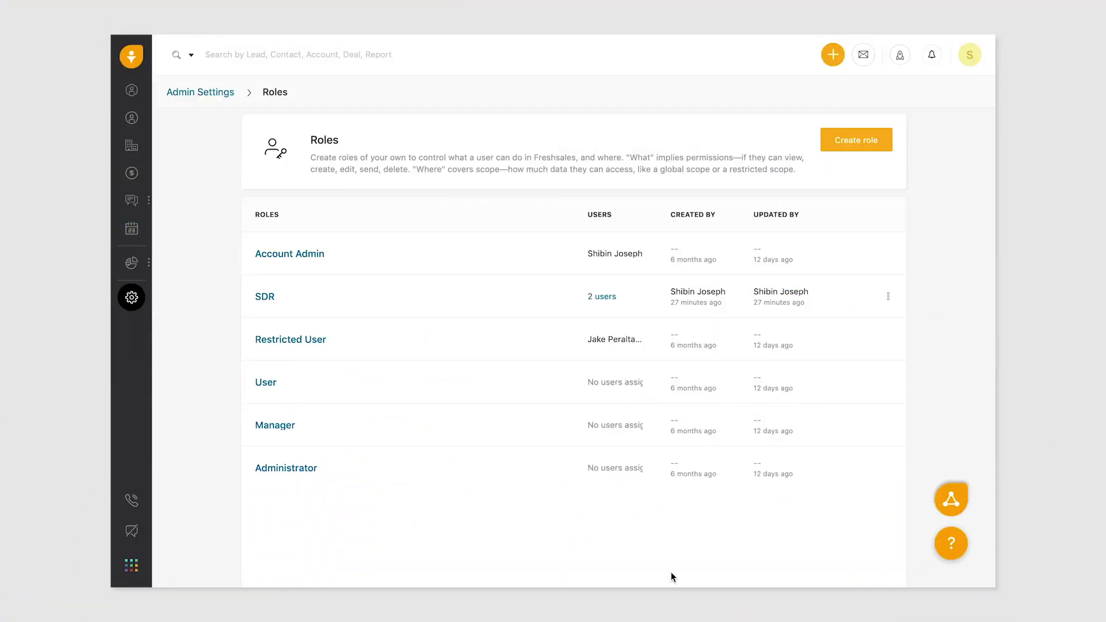
pyautogui.click(887, 296)
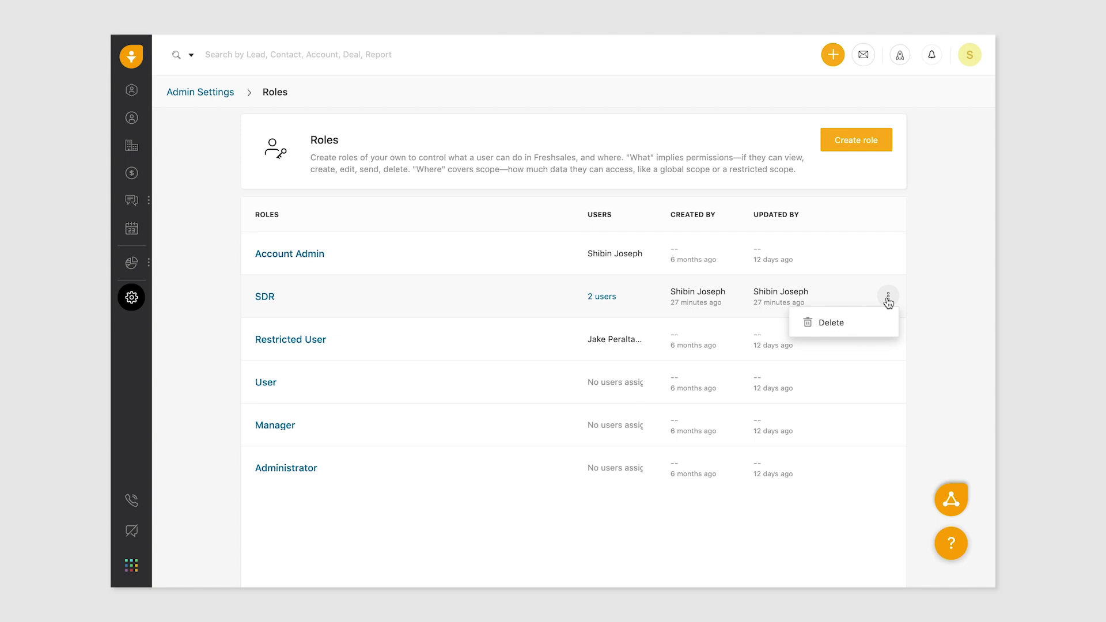
pyautogui.click(874, 322)
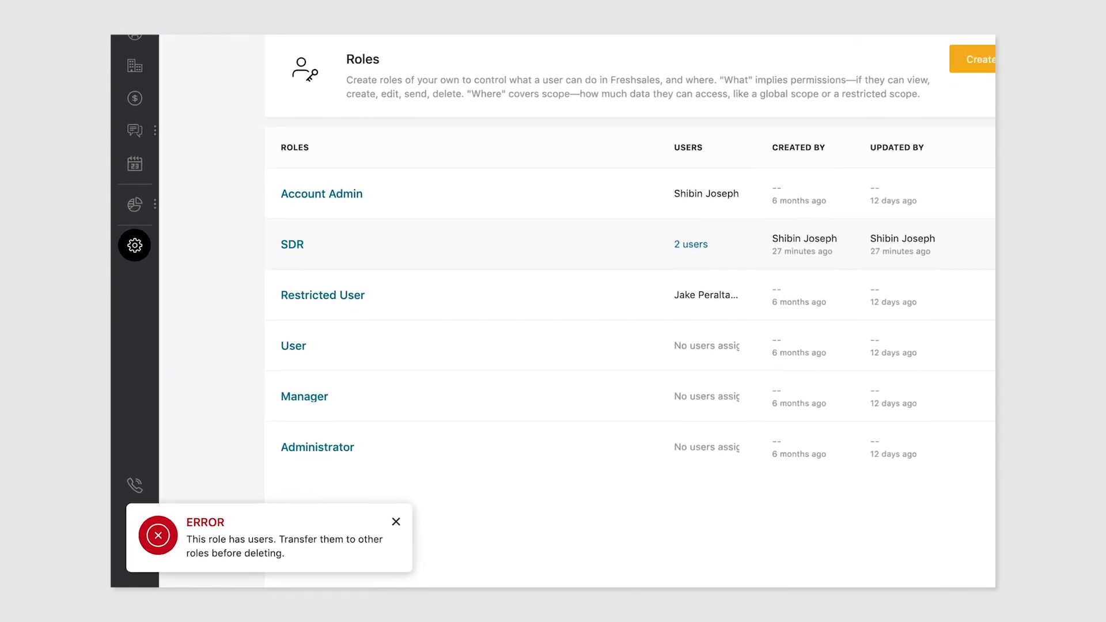